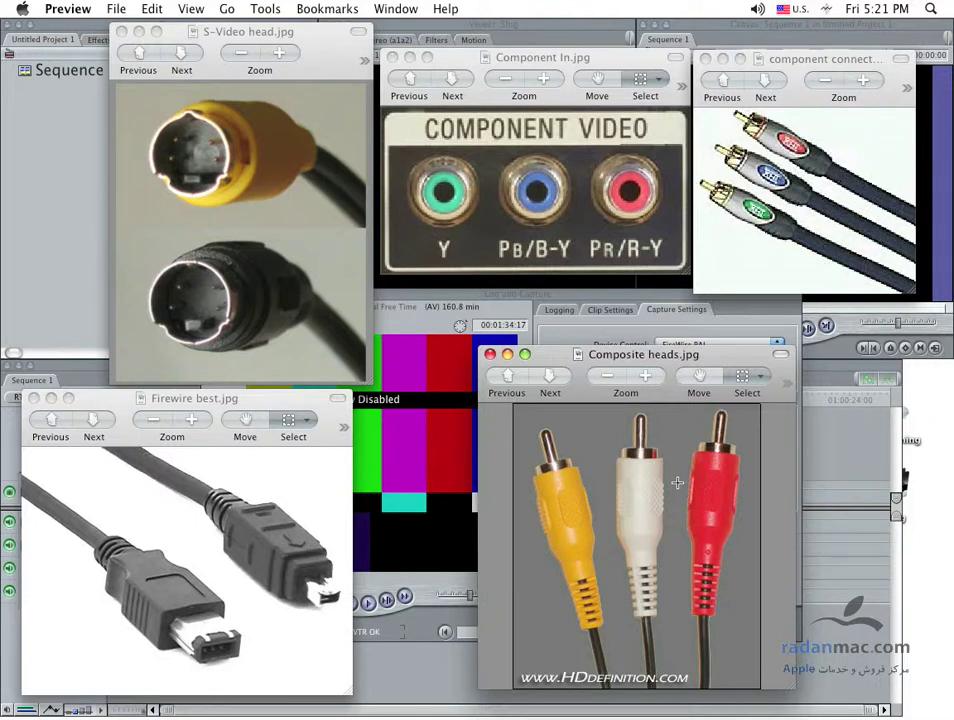
# - Nudge the FireWire, composite and component cable photos into a neat side-by-side layout
pyautogui.rightClick(298, 404)
pyautogui.click(305, 410)
pyautogui.moveTo(250, 398); pyautogui.dragTo(276, 398)
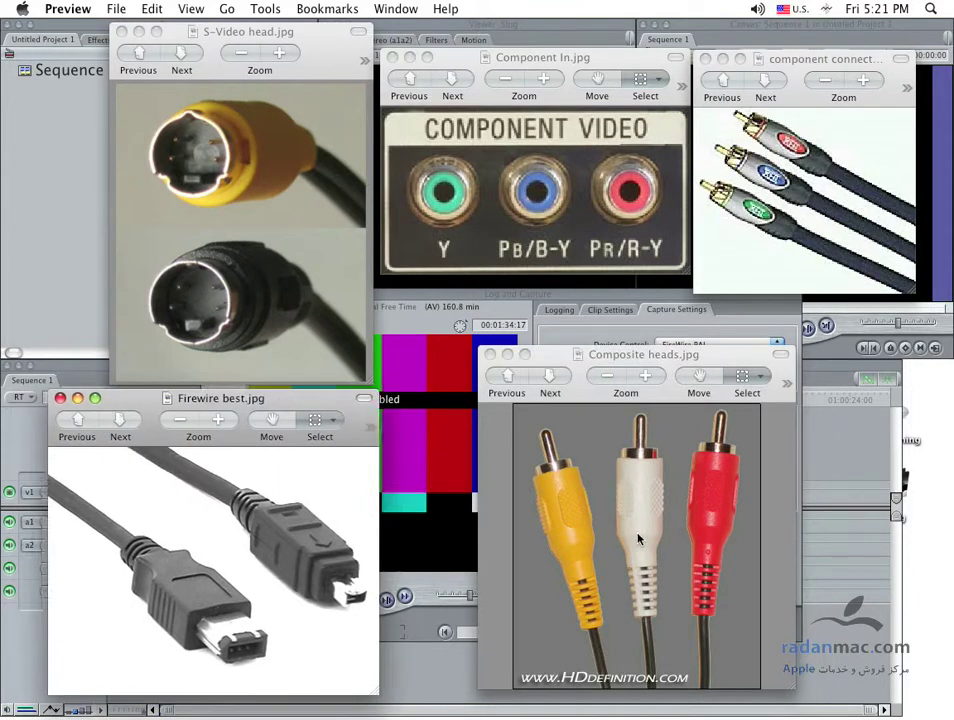
pyautogui.moveTo(620, 354); pyautogui.dragTo(609, 346)
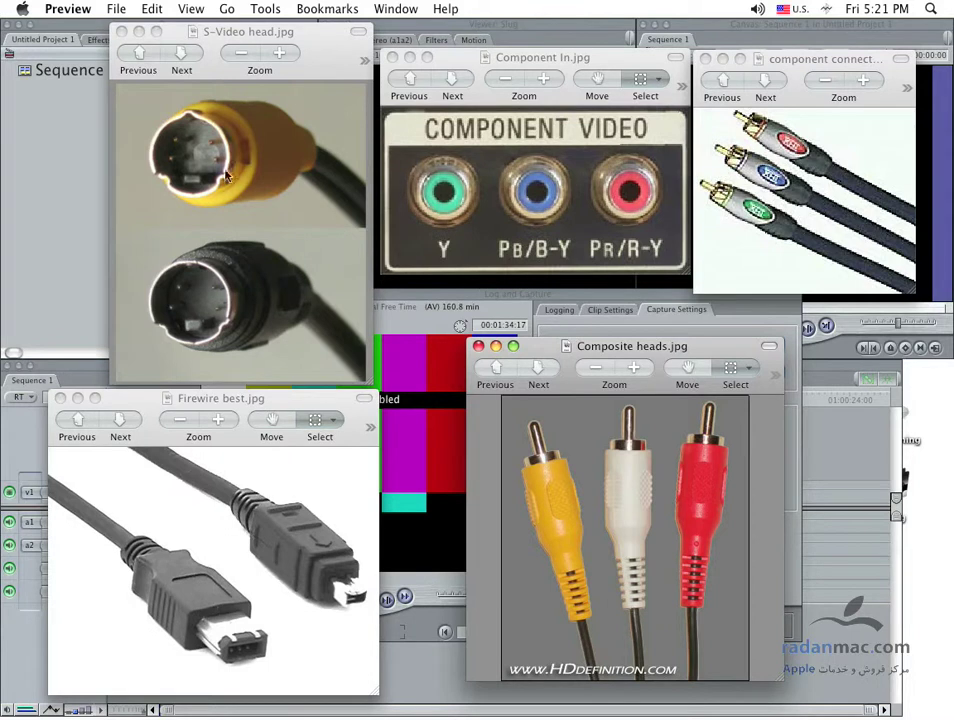
pyautogui.moveTo(475, 66); pyautogui.dragTo(475, 72)
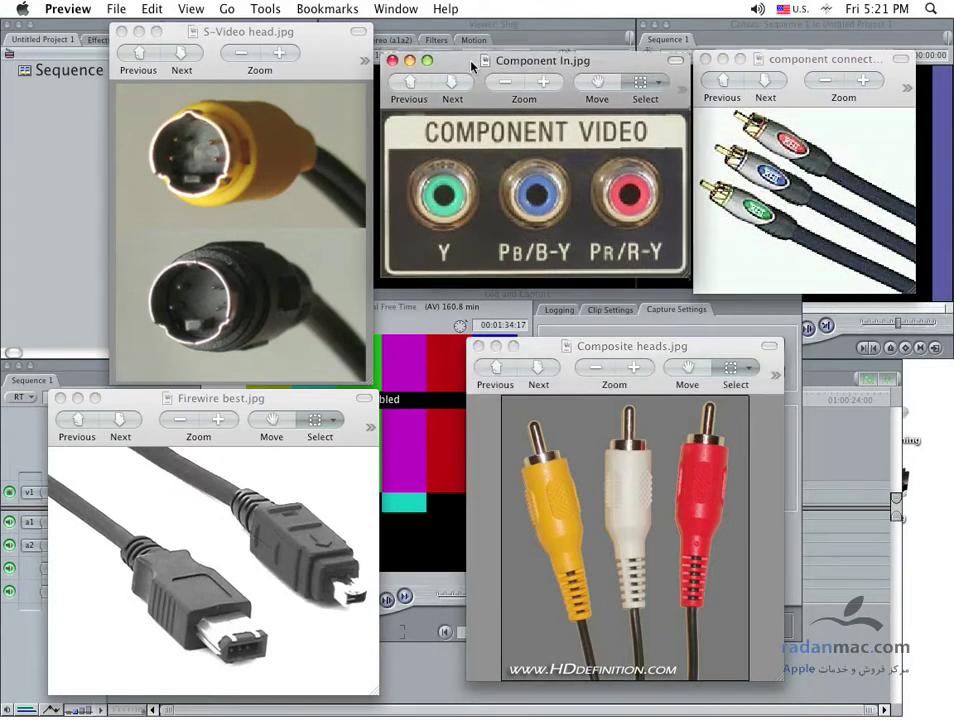
pyautogui.moveTo(788, 66)
pyautogui.mouseDown()
pyautogui.moveTo(787, 83)
pyautogui.moveTo(789, 69)
pyautogui.mouseUp()
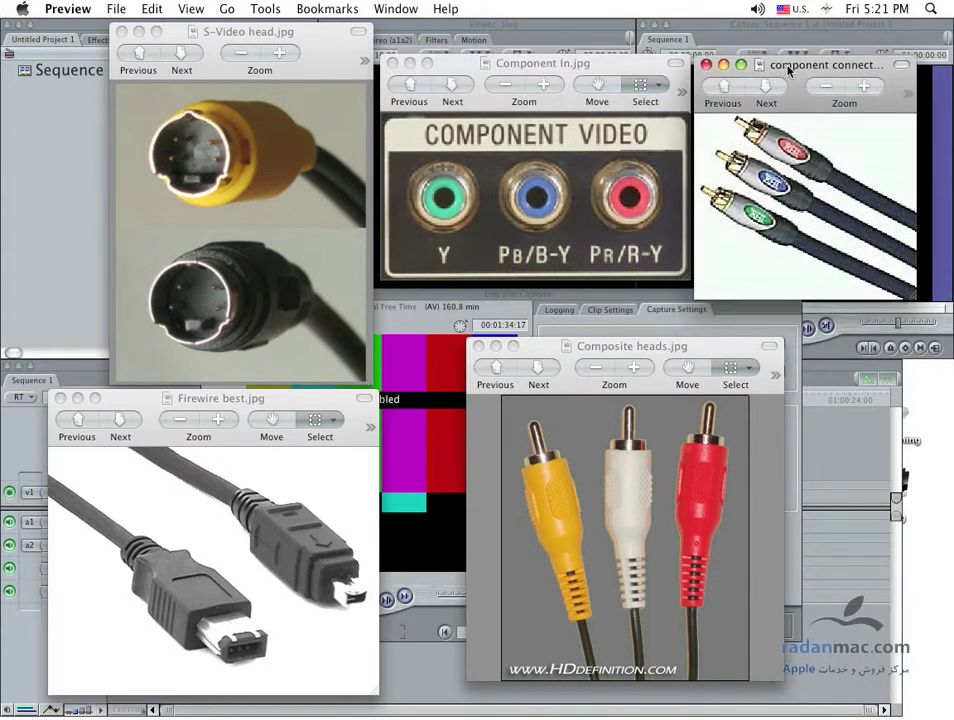
pyautogui.click(604, 70)
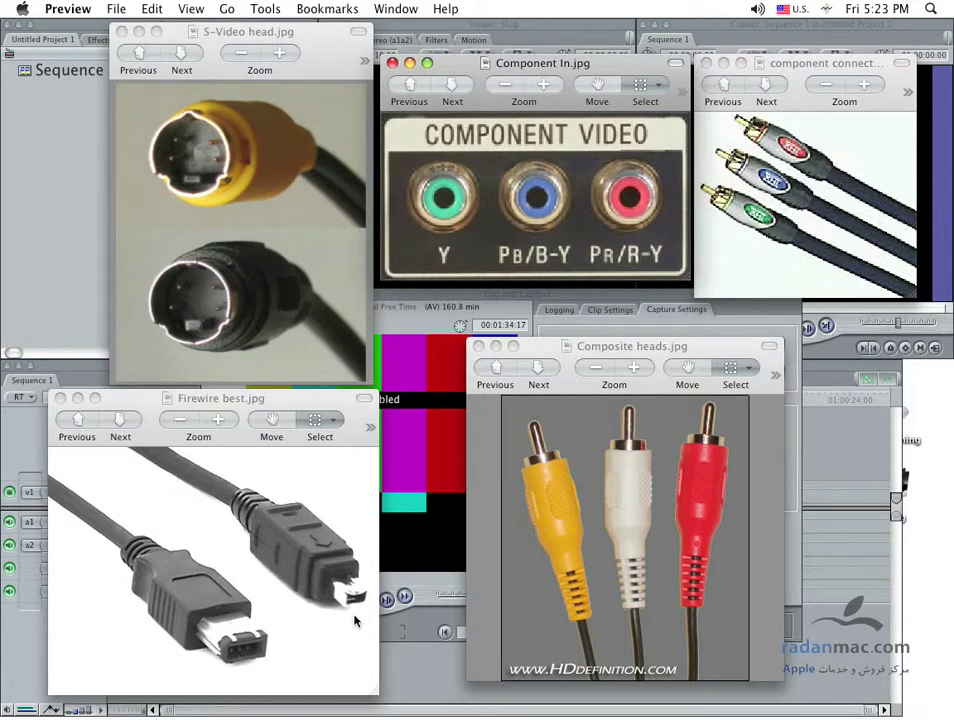
# - Reposition Log and Capture, play the tape to 00:01:36:11, then return to the Preview photos
pyautogui.click(421, 585)
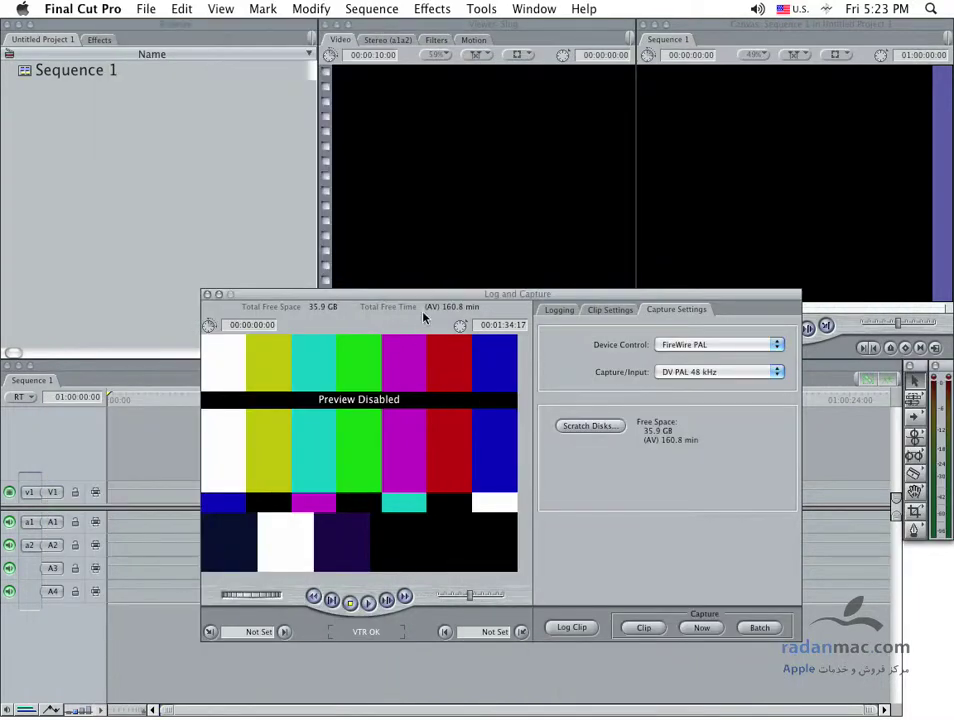
pyautogui.moveTo(421, 294); pyautogui.dragTo(404, 253)
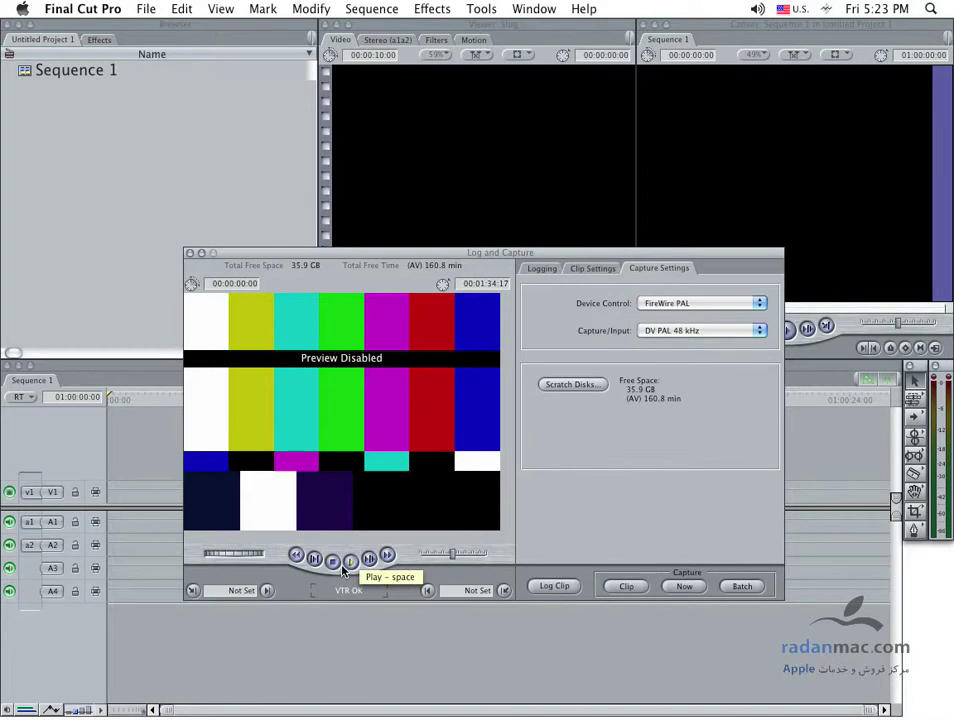
pyautogui.click(350, 563)
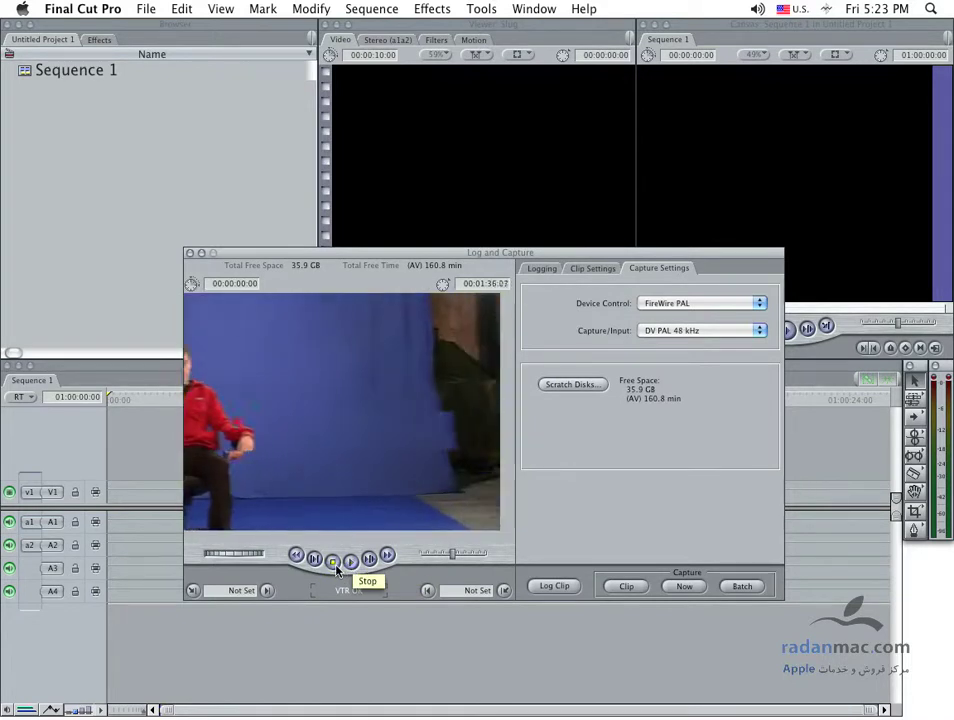
pyautogui.click(336, 566)
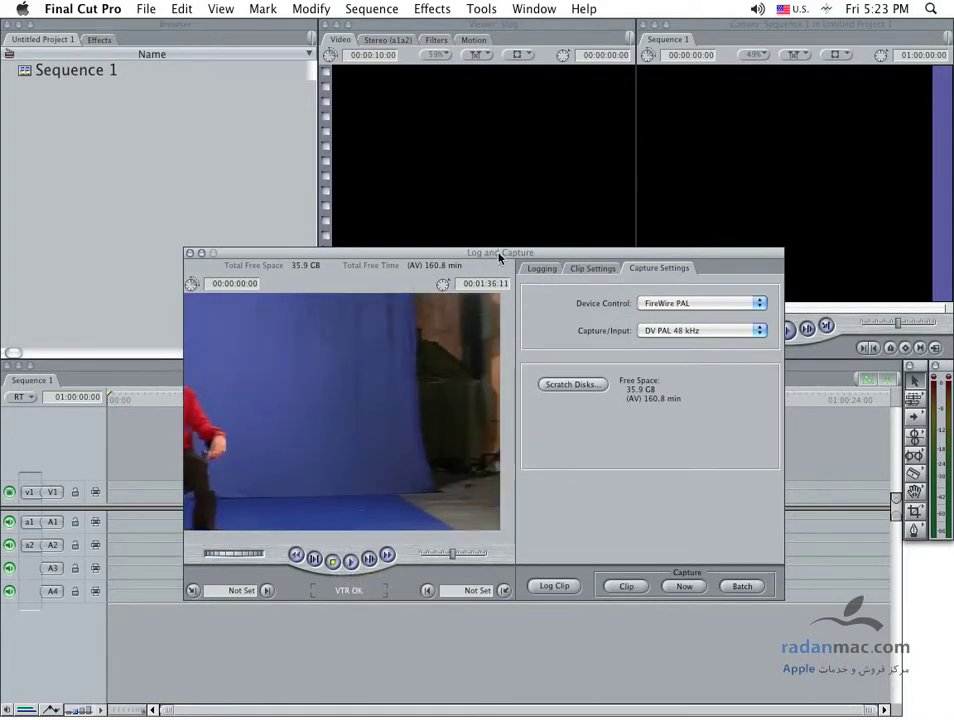
pyautogui.moveTo(500, 262); pyautogui.dragTo(472, 258)
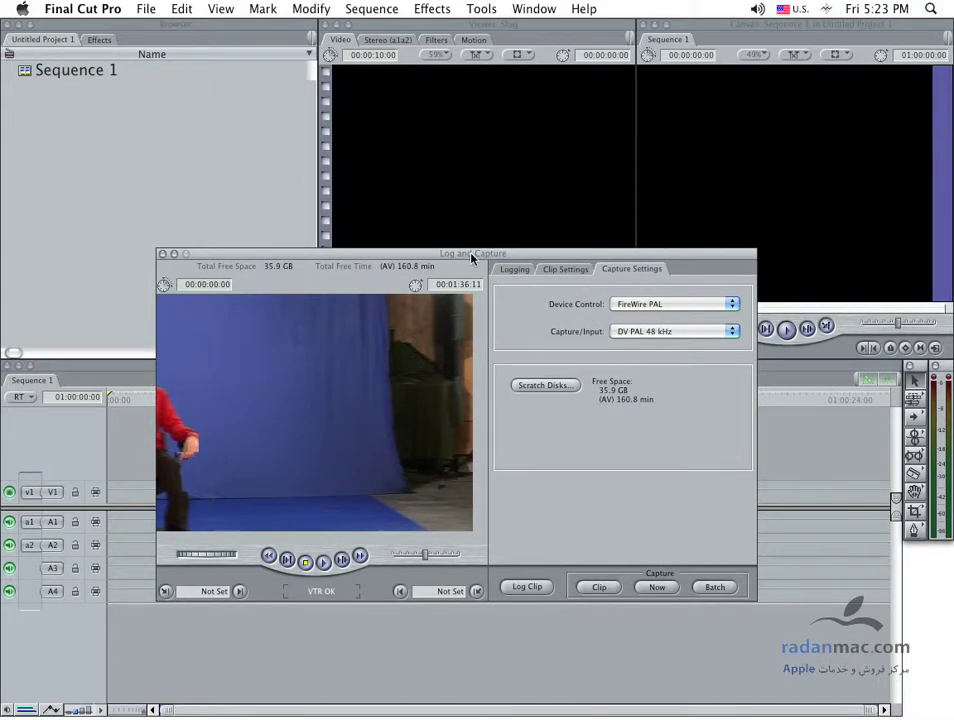
pyautogui.press('super+Tab')
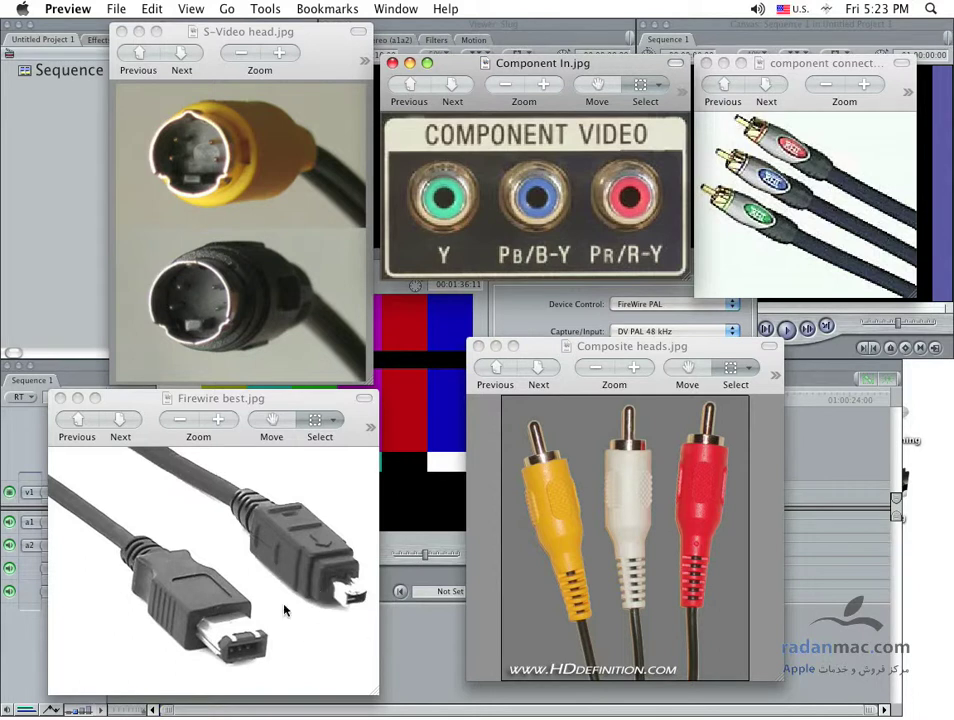
# - Return to Log and Capture and play the camera tape on to 00:01:37:11
pyautogui.press('super+Tab')
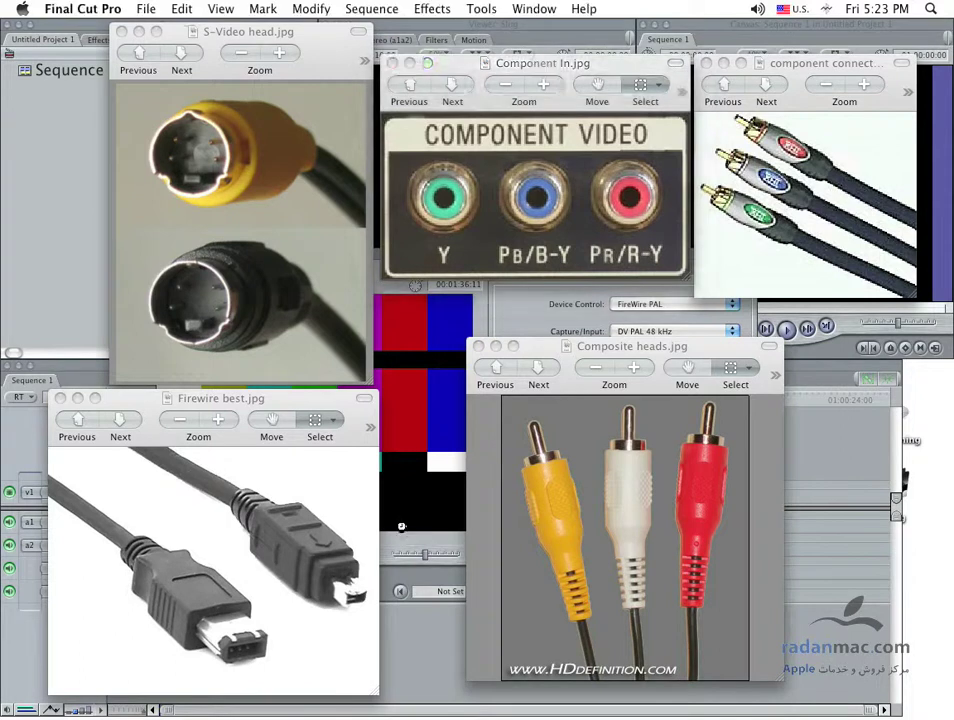
pyautogui.click(324, 564)
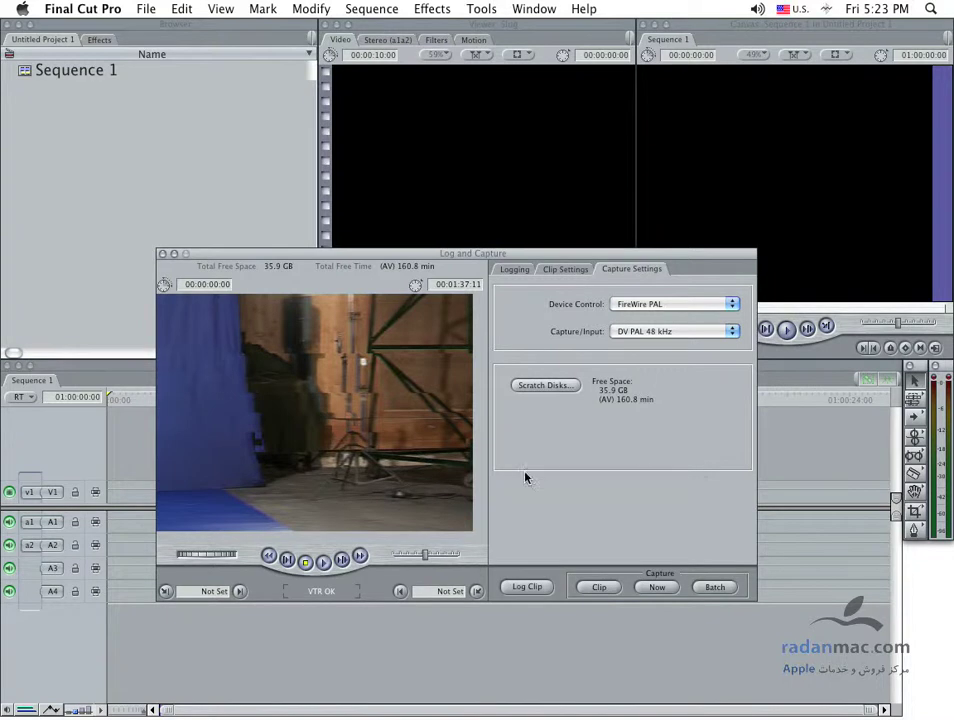
# - Stop the tape and switch Device Control to Non-Controllable Device, keeping DV PAL 48 kHz input
pyautogui.click(305, 562)
pyautogui.click(637, 304)
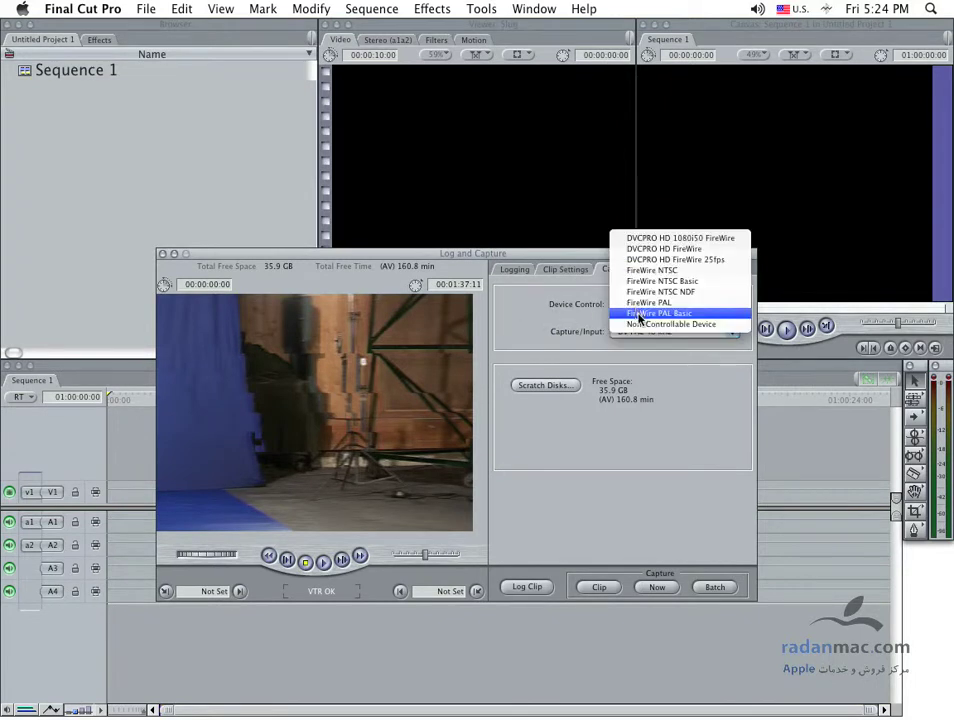
pyautogui.click(640, 318)
pyautogui.click(645, 305)
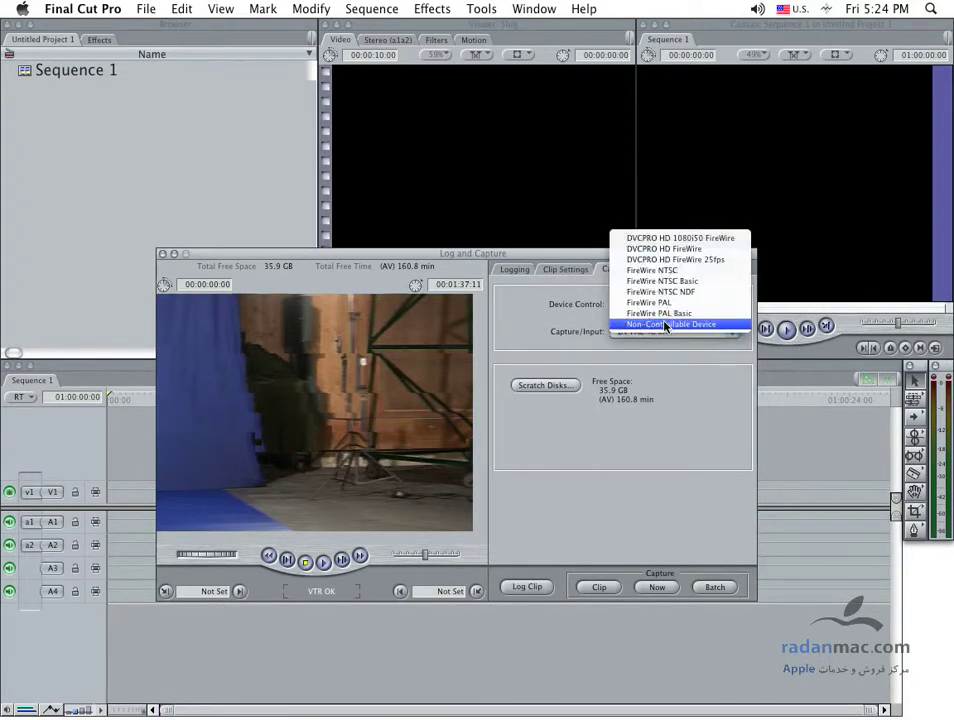
pyautogui.click(665, 325)
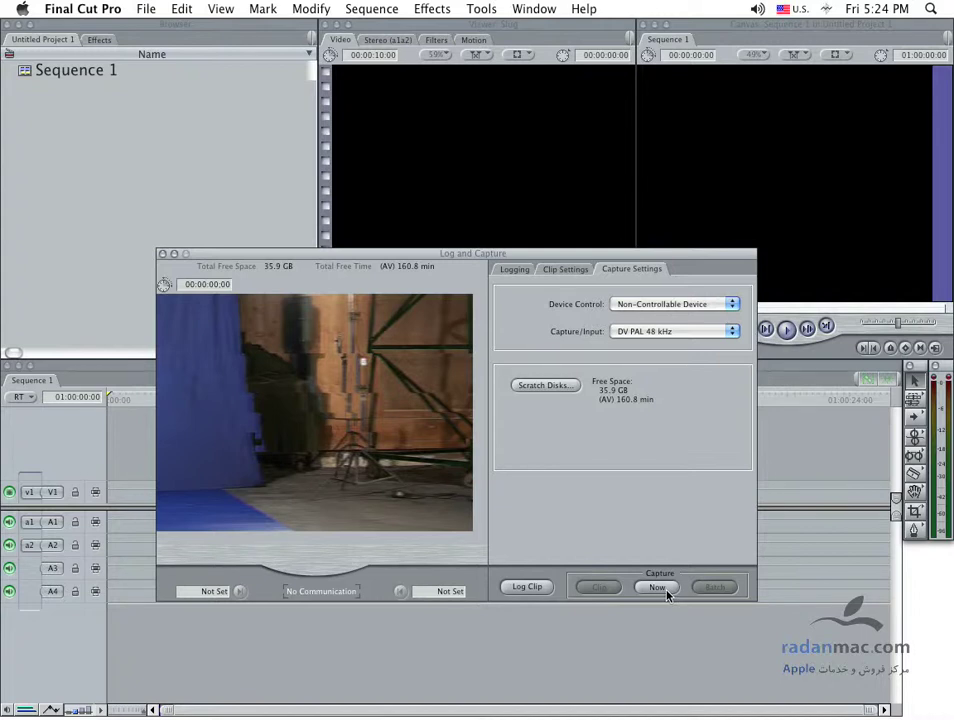
# - Shift Log and Capture left and set Device Control back to FireWire PAL for VTR OK
pyautogui.press('super+Tab')
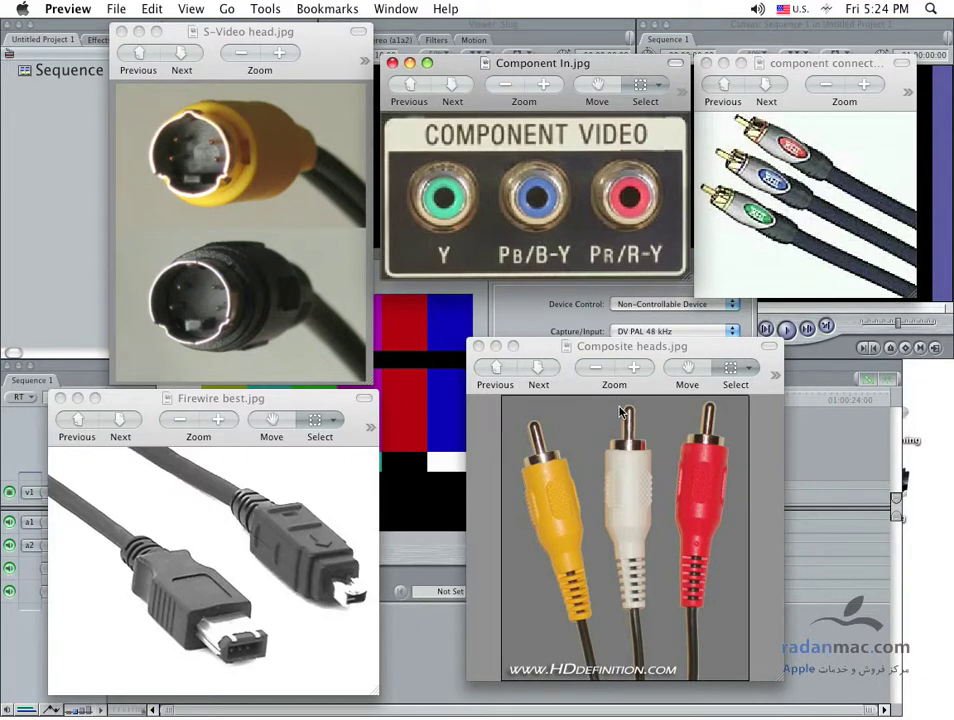
pyautogui.press('super+Tab')
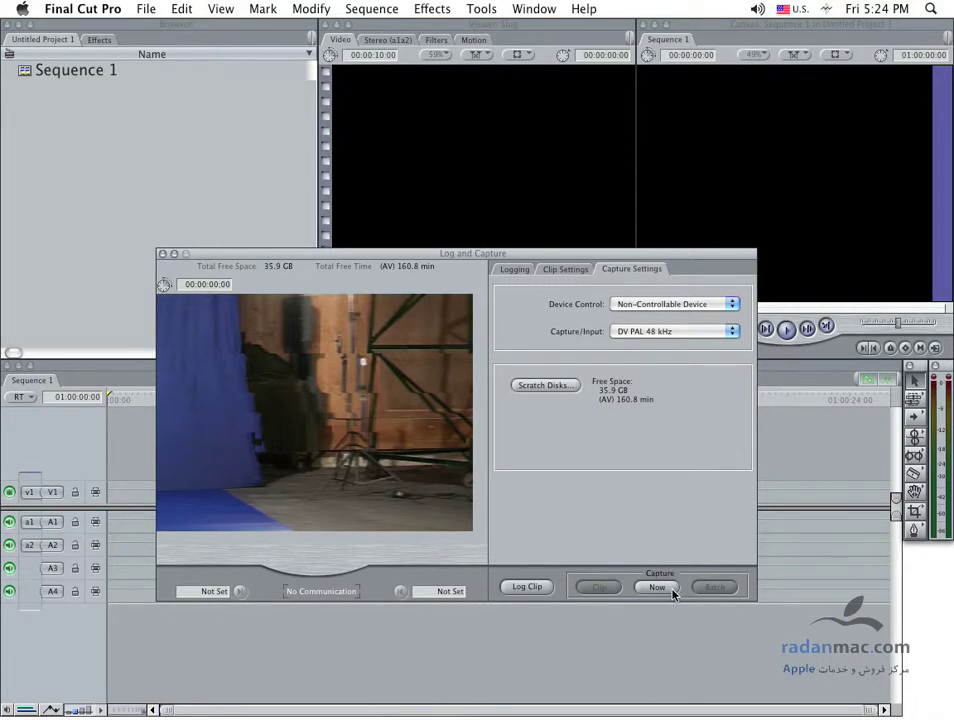
pyautogui.moveTo(614, 260)
pyautogui.mouseDown()
pyautogui.moveTo(594, 270)
pyautogui.moveTo(585, 256)
pyautogui.mouseUp()
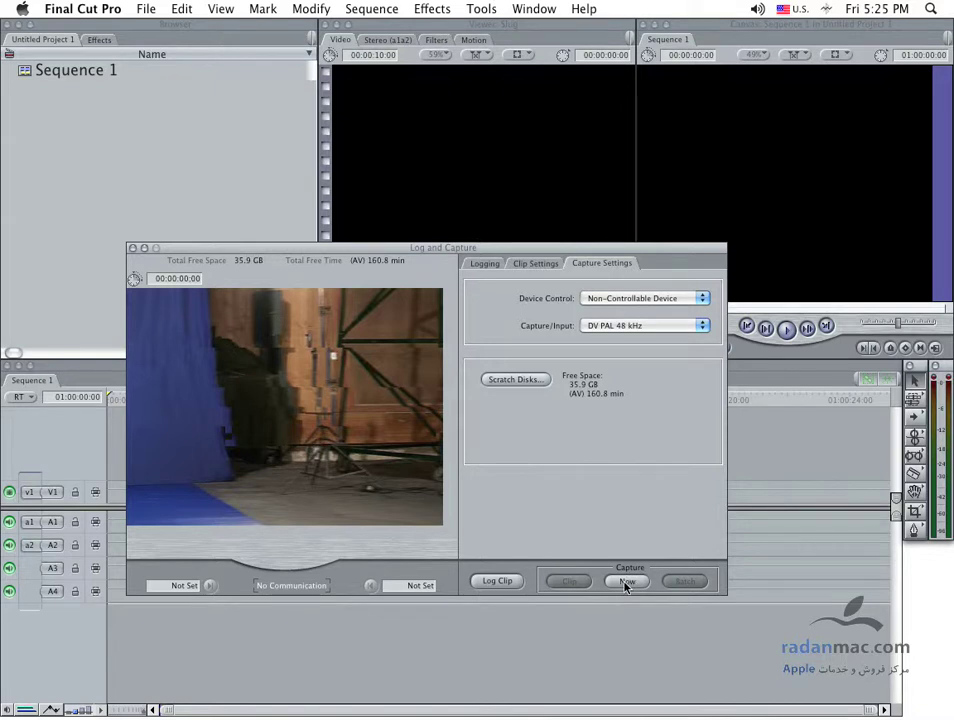
pyautogui.click(650, 298)
pyautogui.click(651, 283)
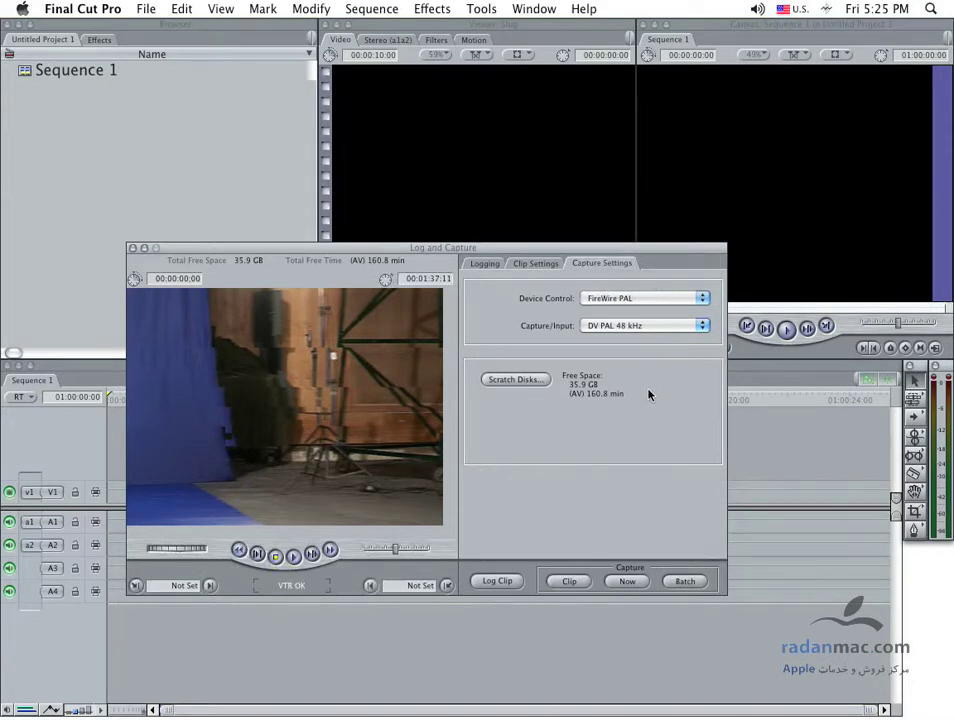
pyautogui.press('super+Tab')
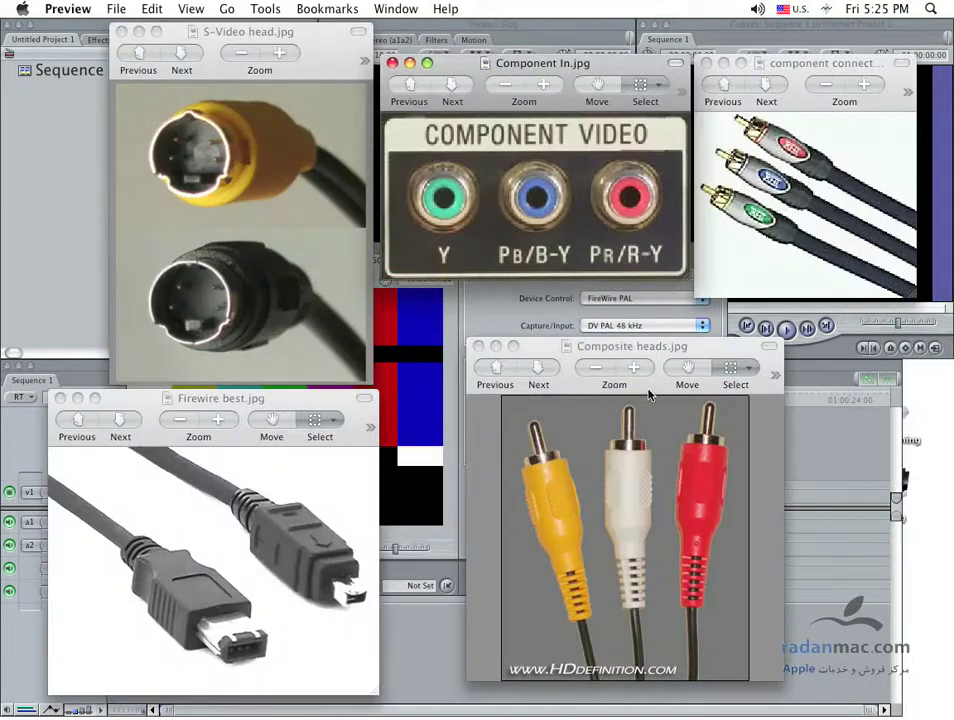
pyautogui.moveTo(563, 347); pyautogui.dragTo(580, 346)
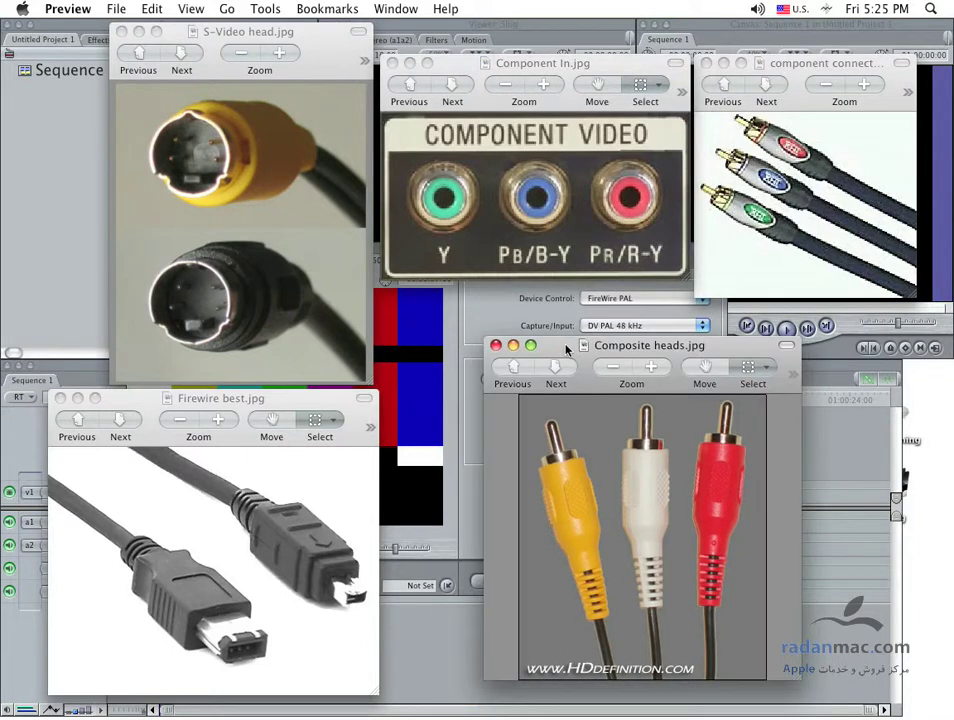
pyautogui.press('super+Tab')
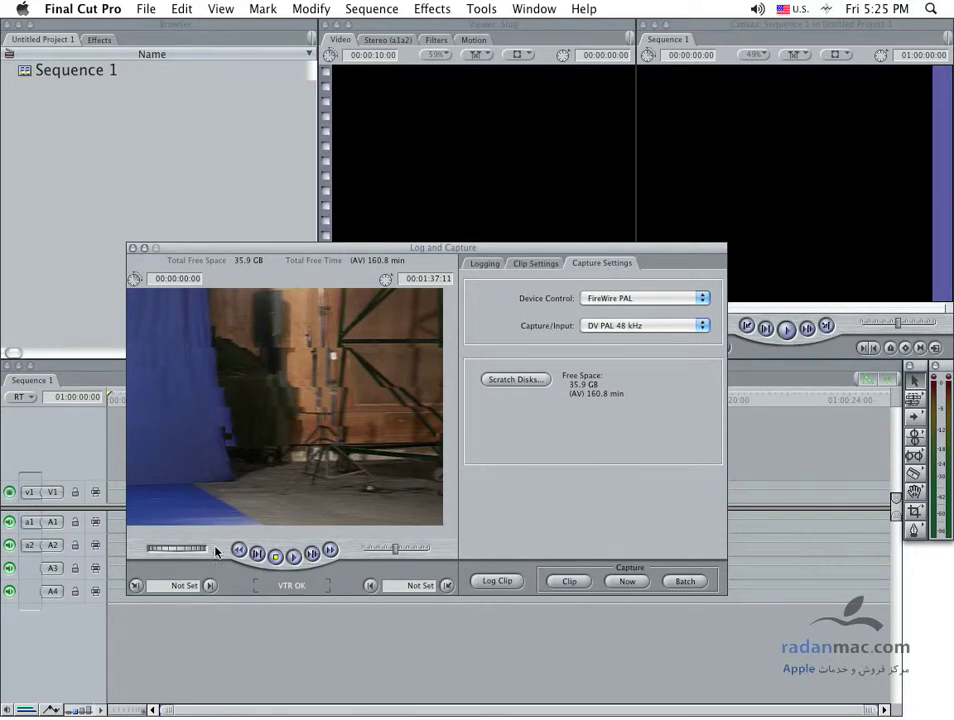
# - Raise the Log and Capture window slightly and bring the Preview cable photos to the front
pyautogui.moveTo(362, 249); pyautogui.dragTo(366, 229)
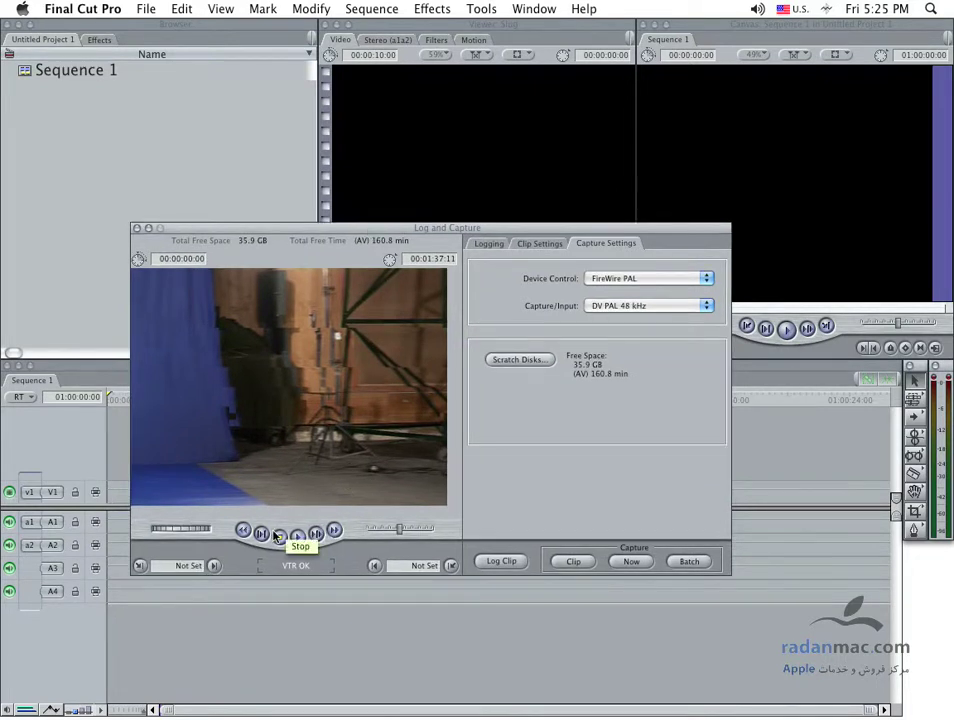
pyautogui.press('super+Tab')
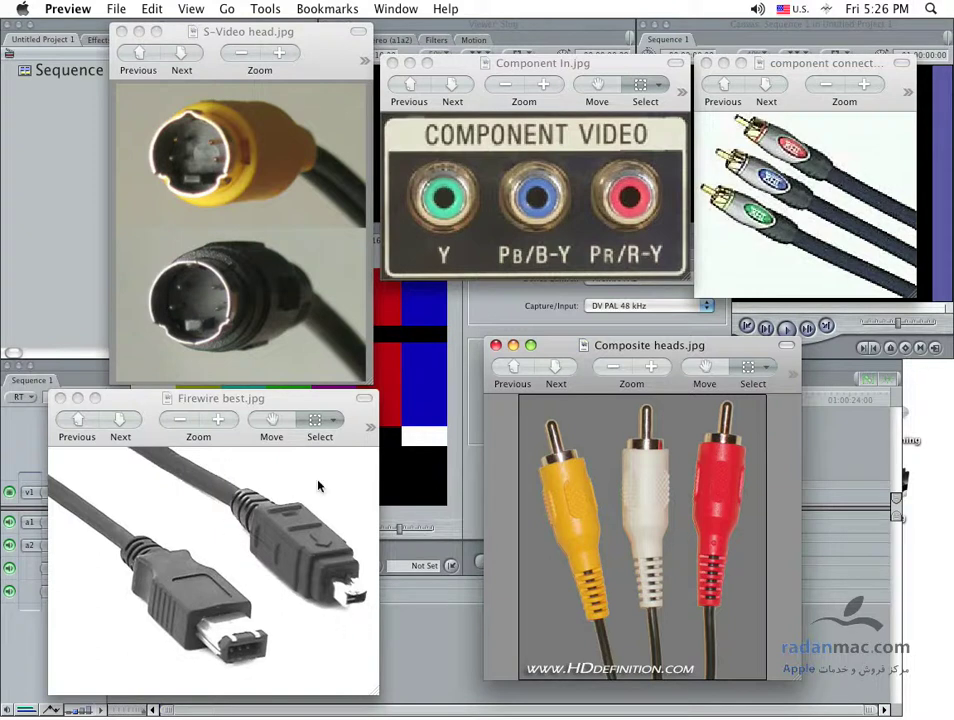
# - Check the FireWire and component cable photos, then play the tape to 00:01:43:08
pyautogui.click(318, 406)
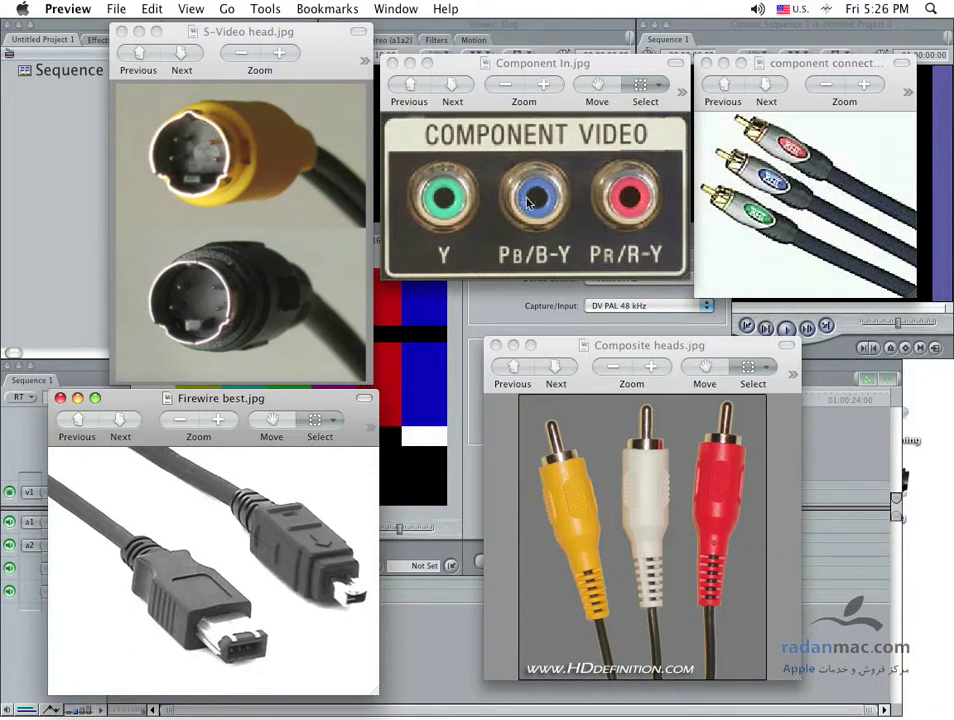
pyautogui.click(856, 181)
pyautogui.press('super+h')
pyautogui.click(297, 537)
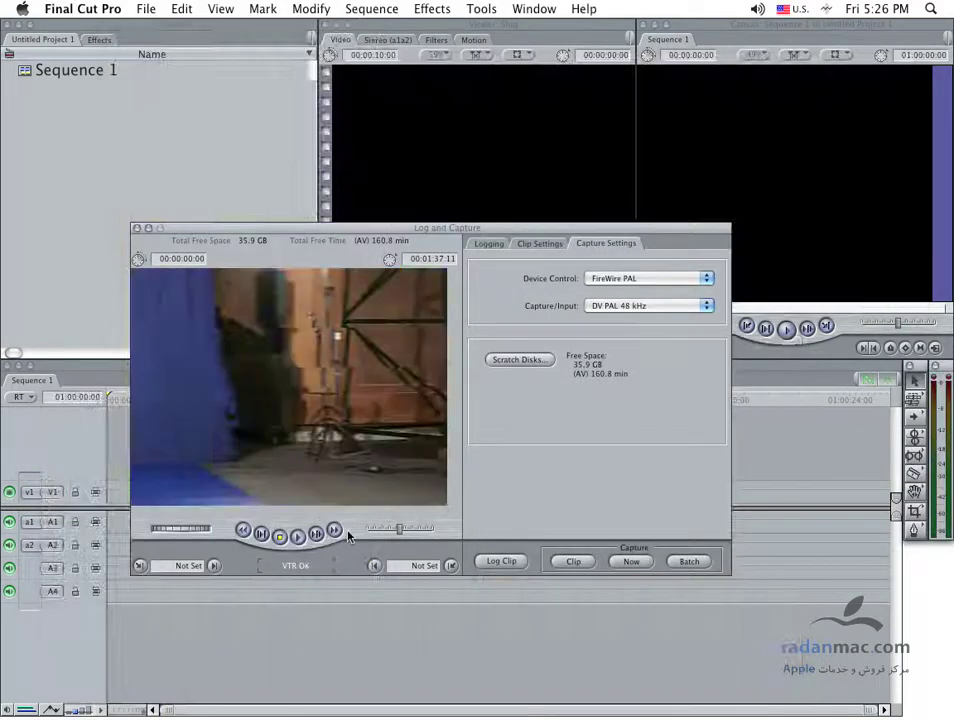
pyautogui.press('super+Tab')
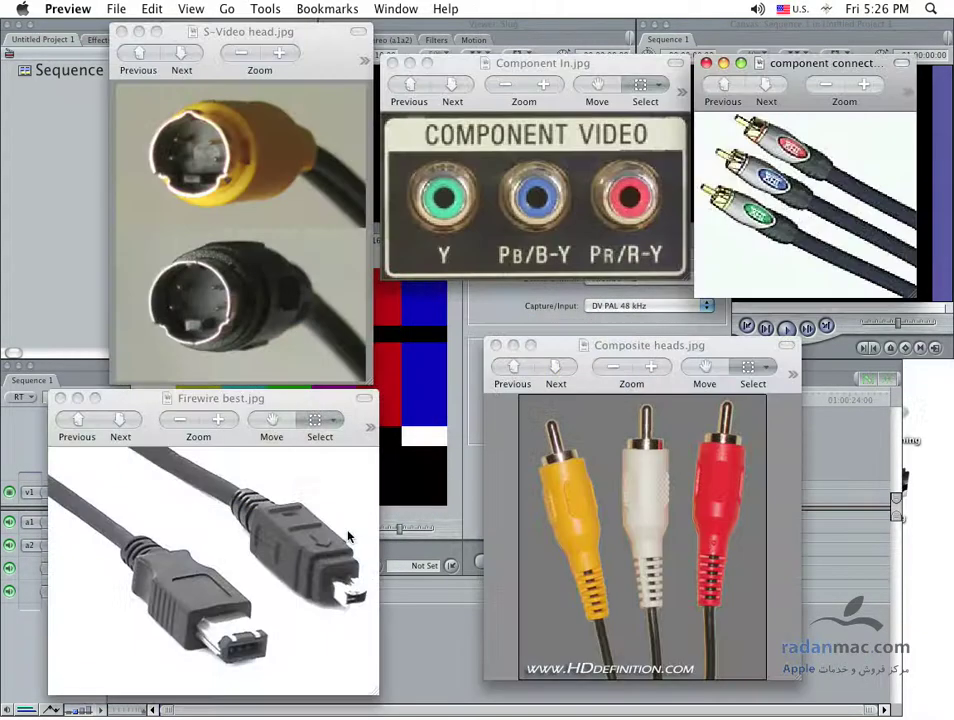
pyautogui.click(349, 537)
pyautogui.press('super+h')
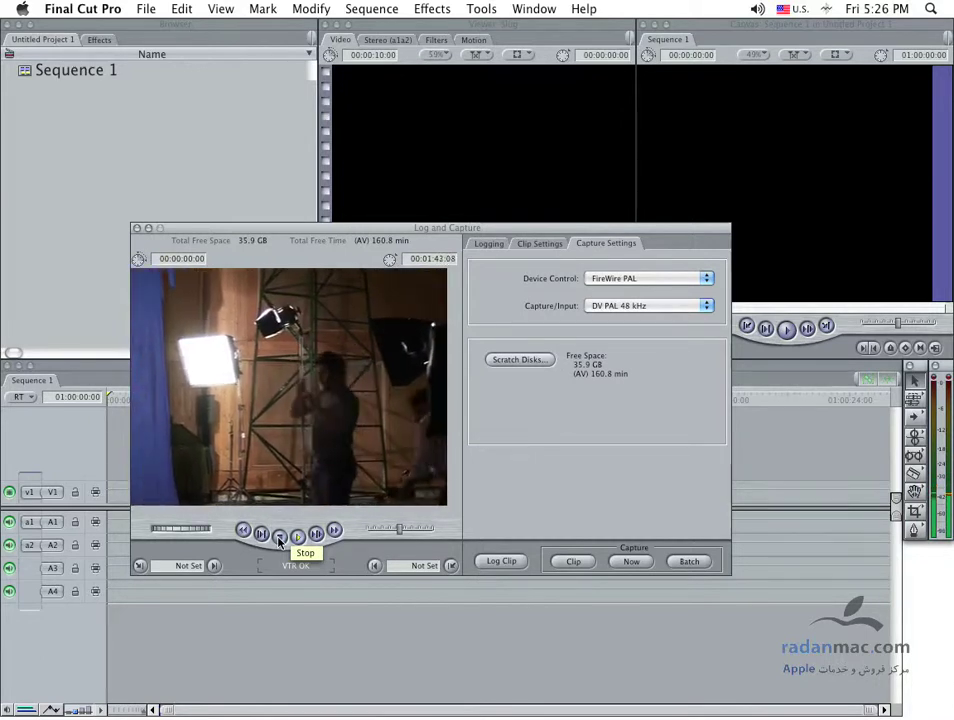
# - Stop the tape at 00:01:43:24, showing two people at the lit studio scaffold
pyautogui.click(280, 538)
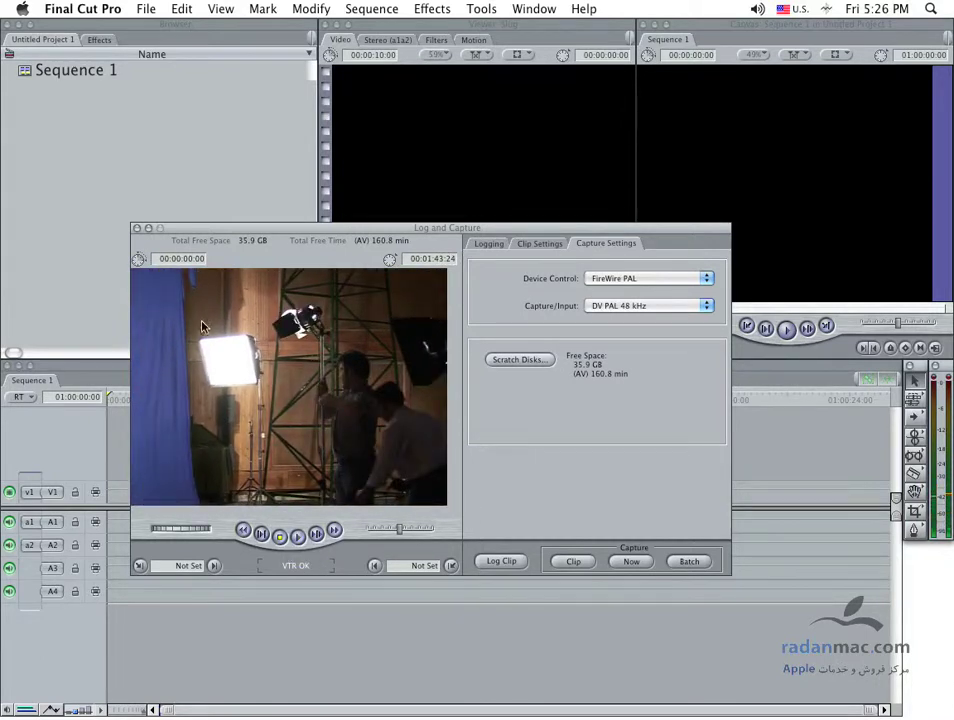